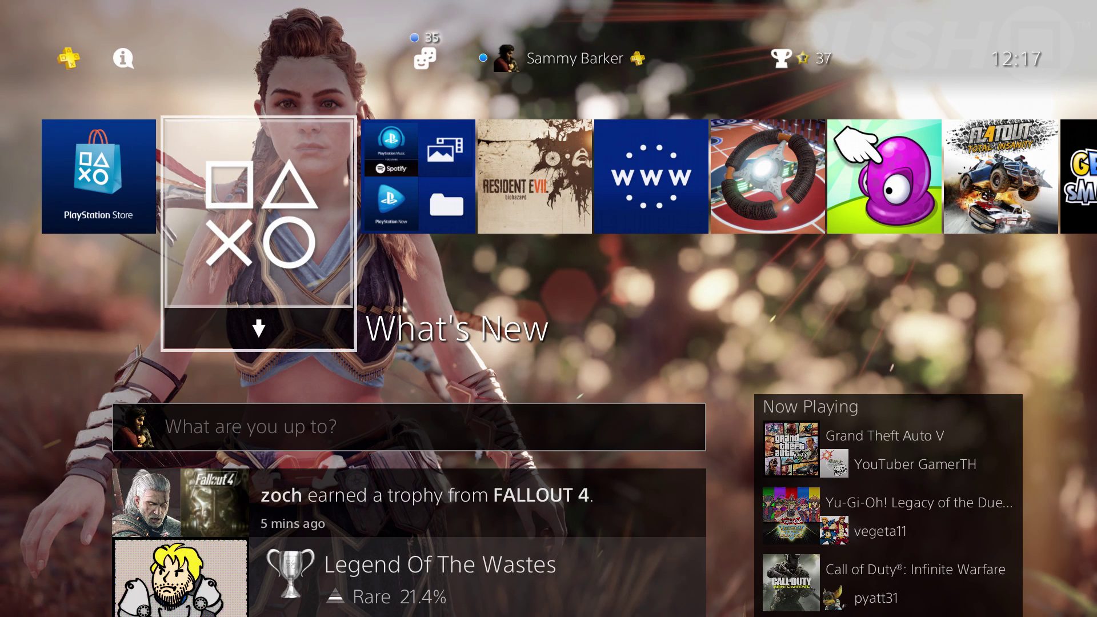
- Open Settings from the function row and tick the Boost Mode checkbox under System
{"action": "key", "text": "Up"}
{"action": "key", "text": "Right"}
{"action": "key", "text": "Right"}
{"action": "key", "text": "Right"}
{"action": "key", "text": "Right"}
{"action": "key", "text": "Right"}
{"action": "key", "text": "Right"}
{"action": "key", "text": "Right"}
{"action": "key", "text": "Right"}
{"action": "key", "text": "Return"}
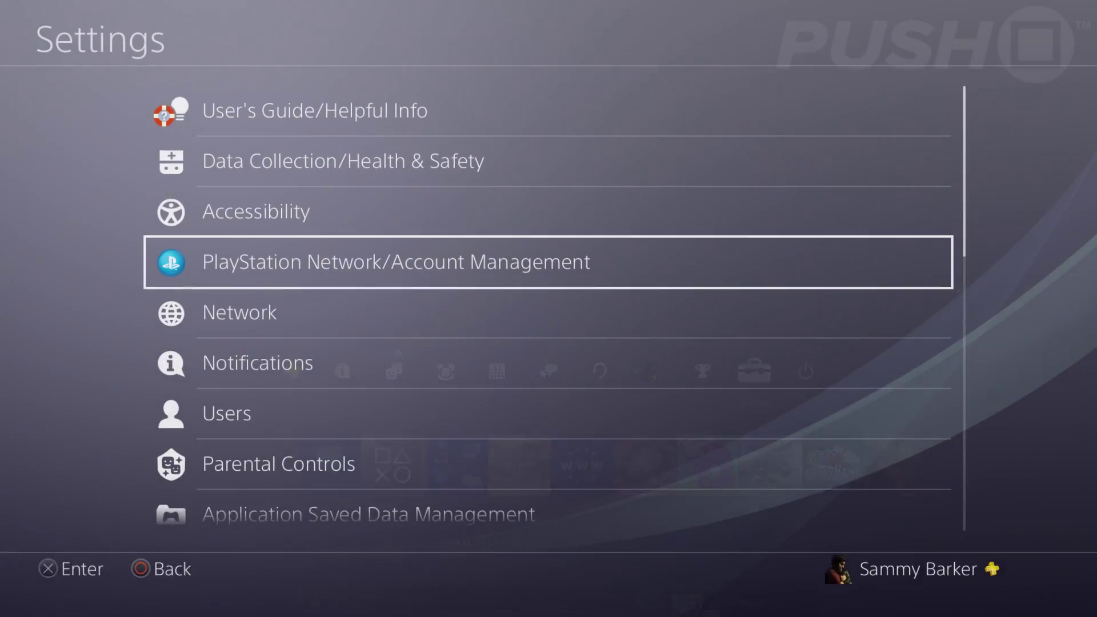
{"action": "key", "text": "Down"}
{"action": "key", "text": "Down"}
{"action": "key", "text": "Down"}
{"action": "key", "text": "Down"}
{"action": "key", "text": "Down"}
{"action": "key", "text": "Down"}
{"action": "key", "text": "Down"}
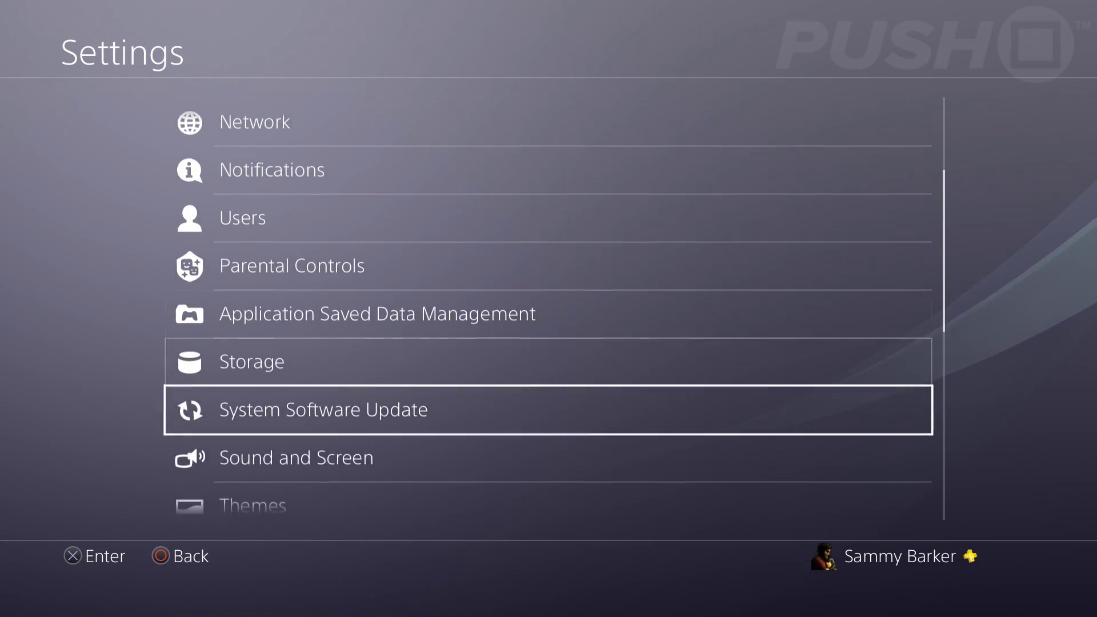
{"action": "key", "text": "Down"}
{"action": "key", "text": "Down"}
{"action": "key", "text": "Down"}
{"action": "key", "text": "Down"}
{"action": "key", "text": "Down"}
{"action": "key", "text": "Down"}
{"action": "key", "text": "Down"}
{"action": "key", "text": "Down"}
{"action": "key", "text": "Down"}
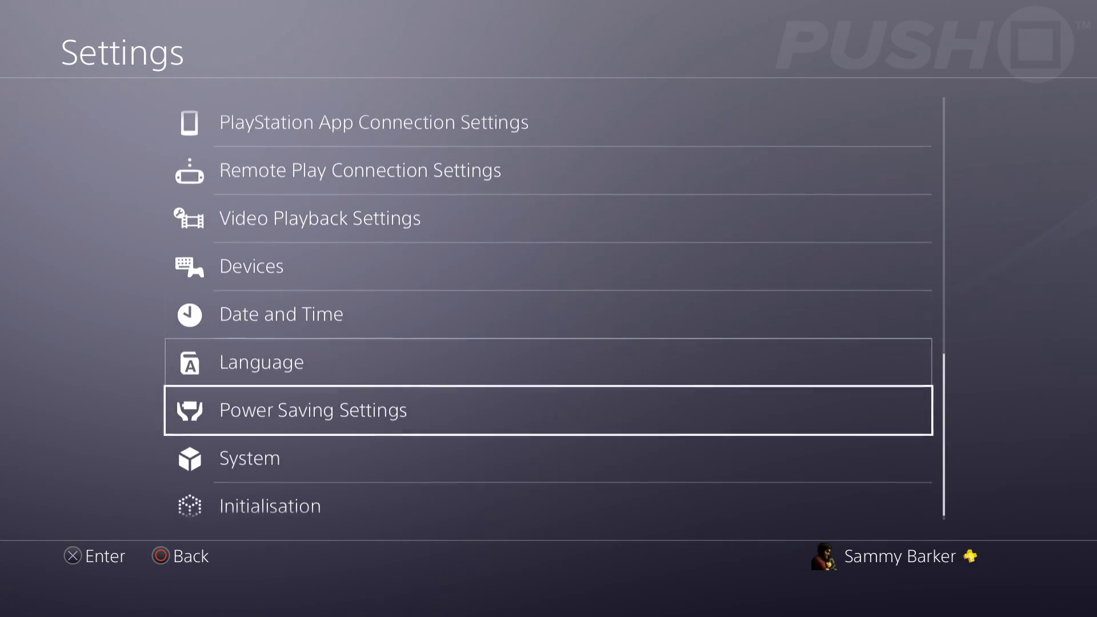
{"action": "key", "text": "Down"}
{"action": "key", "text": "Return"}
{"action": "key", "text": "Down"}
{"action": "key", "text": "Down"}
{"action": "key", "text": "Down"}
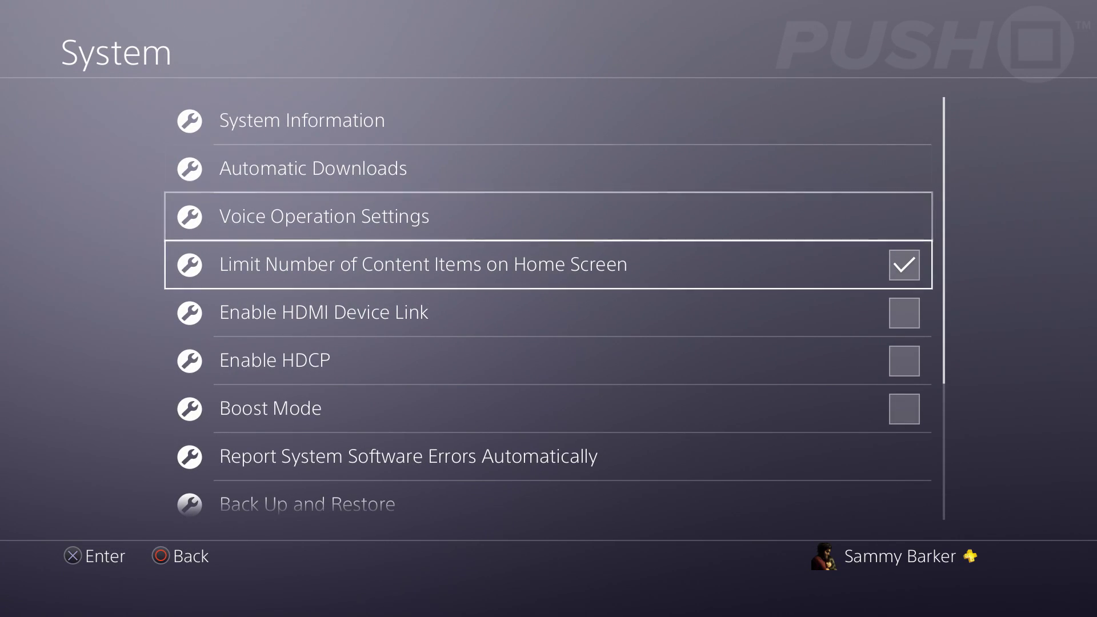
{"action": "key", "text": "Down"}
{"action": "key", "text": "Down"}
{"action": "key", "text": "Down"}
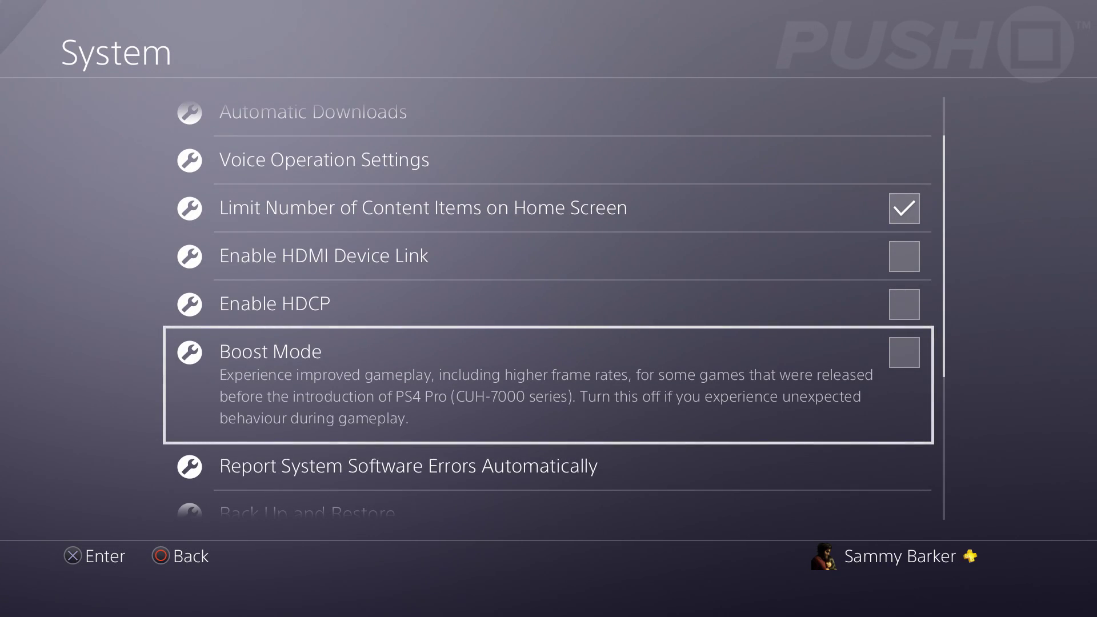
{"action": "key", "text": "Return"}
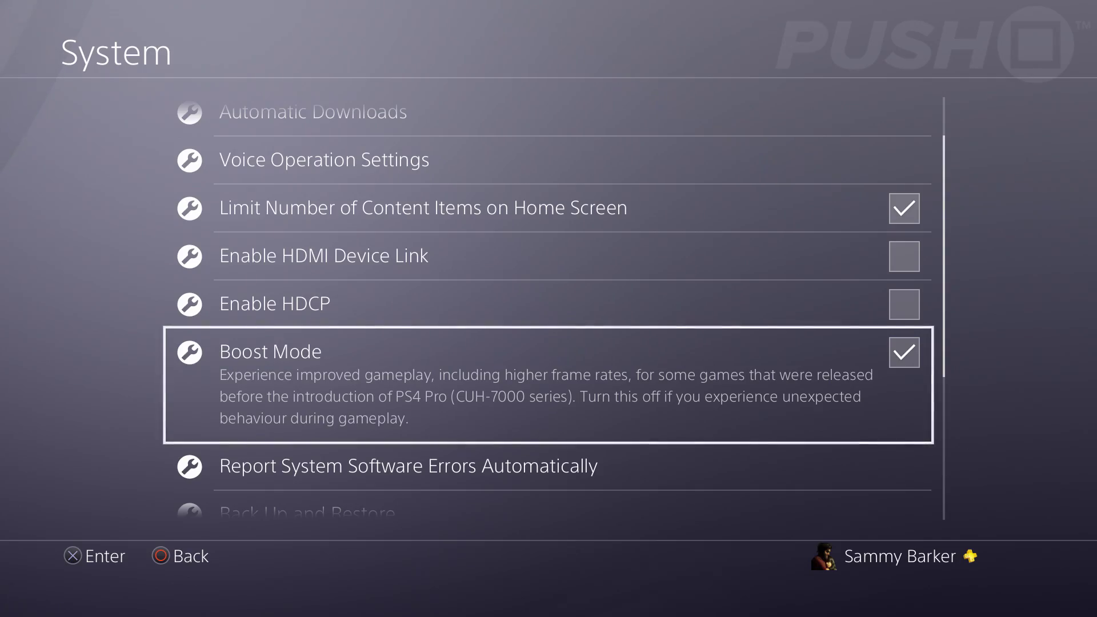
{"action": "key", "text": "Escape"}
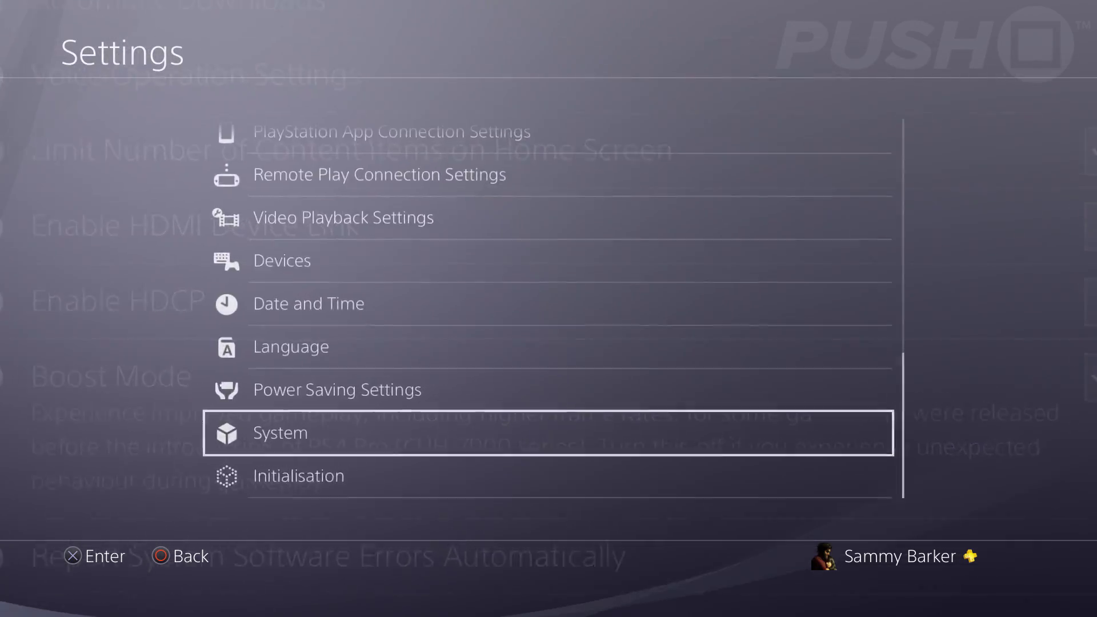
- Back out of the Settings list to the PS4 home screen and its content row
{"action": "key", "text": "Escape"}
{"action": "key", "text": "Down"}
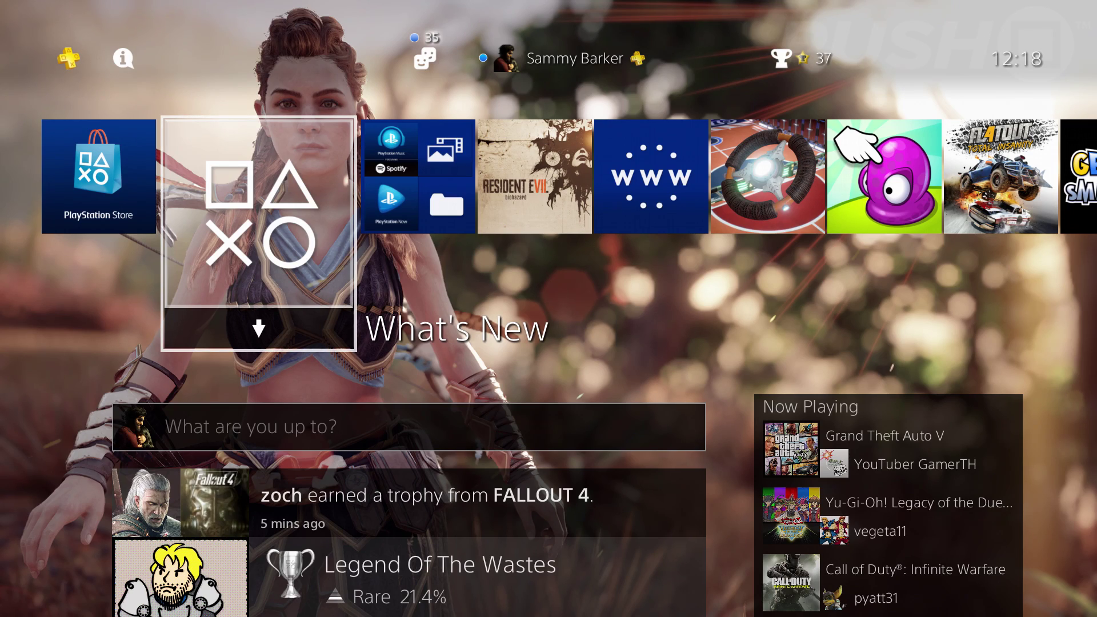
{"action": "key", "text": "Up"}
{"action": "key", "text": "Down"}
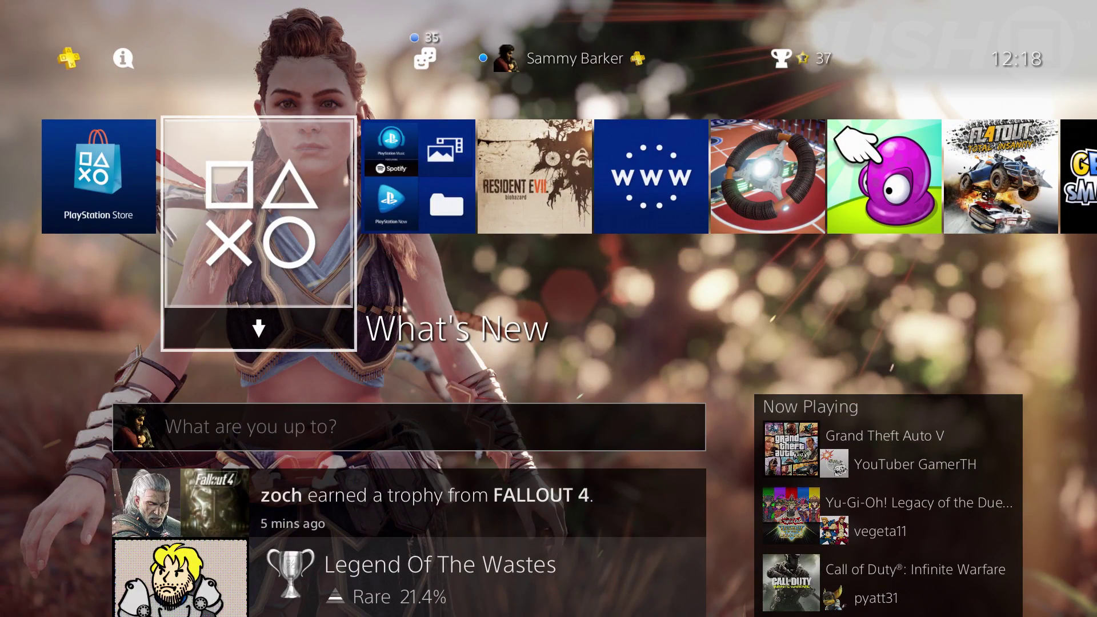